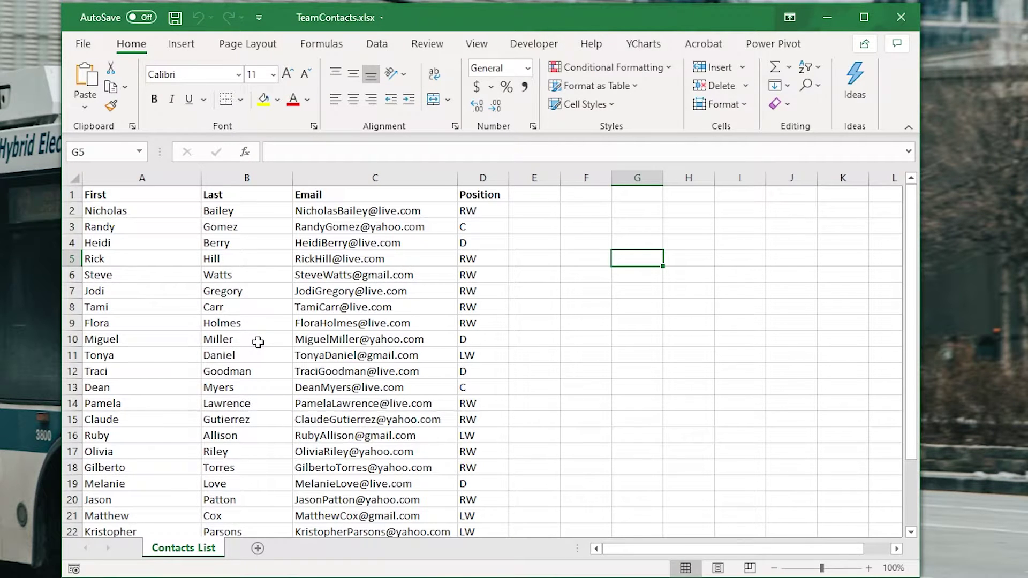
Review the contact sheet, pointing out row 11's first name, last name, email and position
scroll(257, 345, down, 2)
scroll(249, 348, up, 2)
click(147, 334)
click(257, 342)
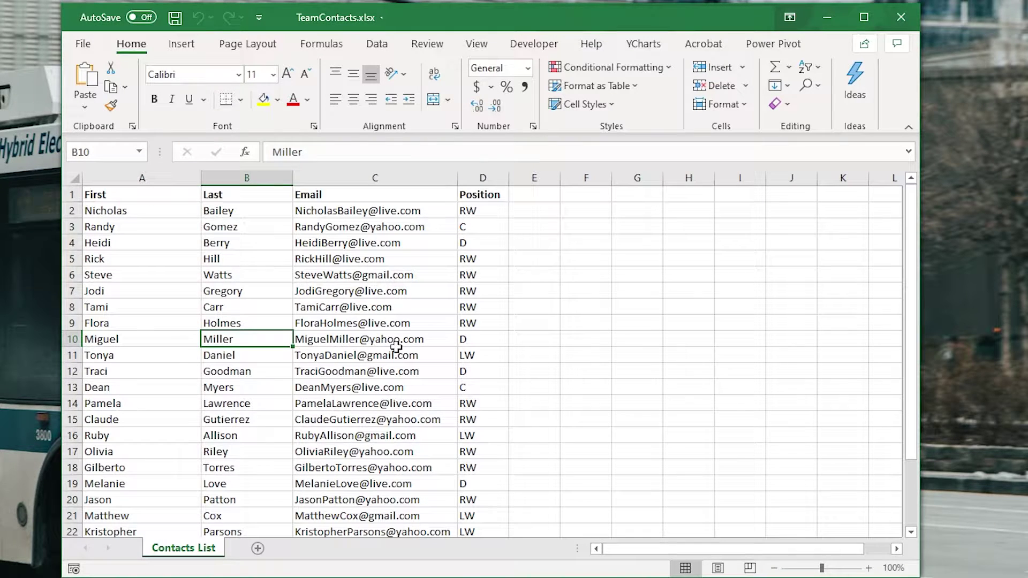
click(397, 346)
click(507, 351)
click(682, 405)
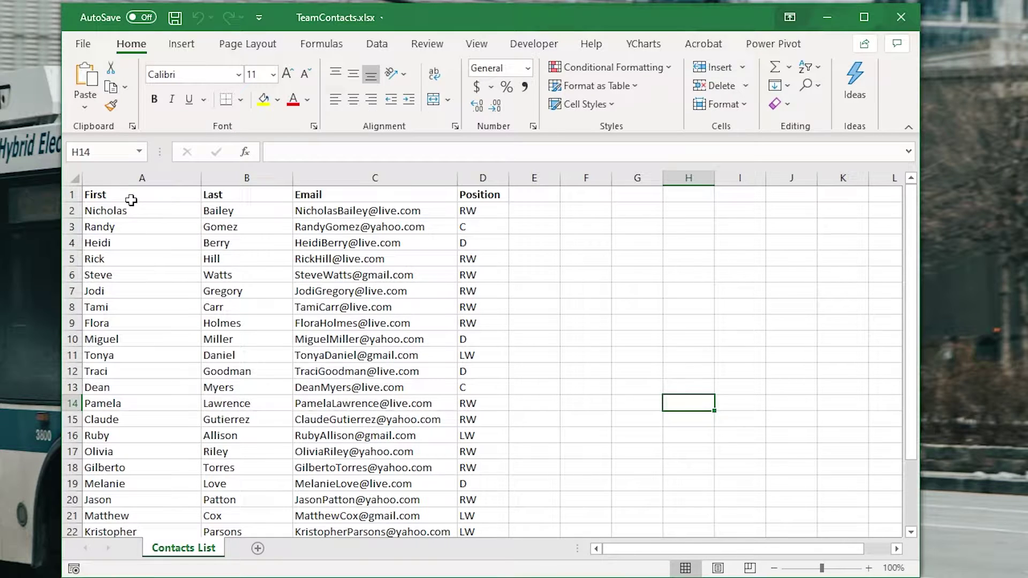
Highlight sample last names, email cells and the Position column to check the data
click(236, 242)
click(370, 256)
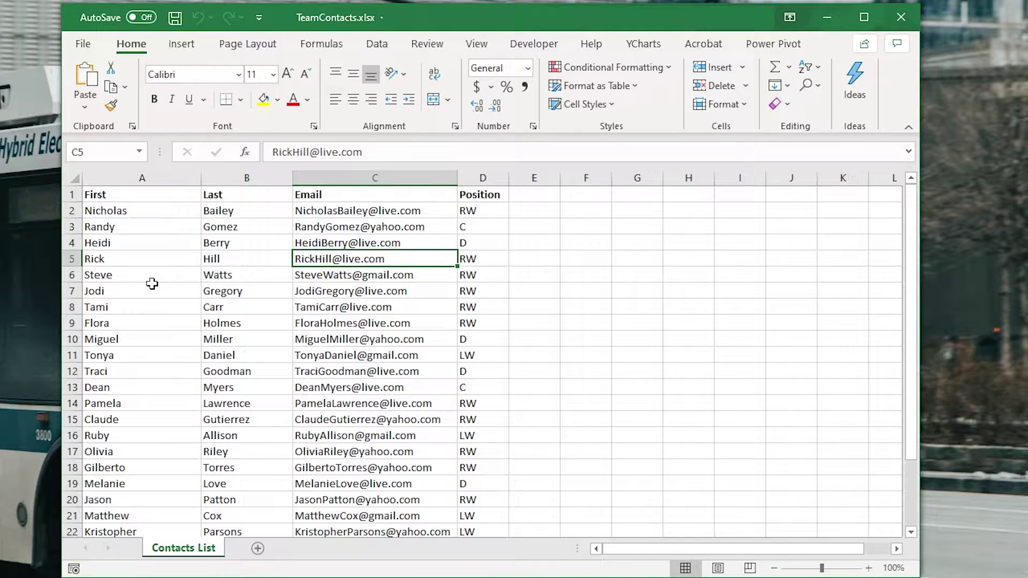
drag(151, 279, 368, 294)
click(616, 298)
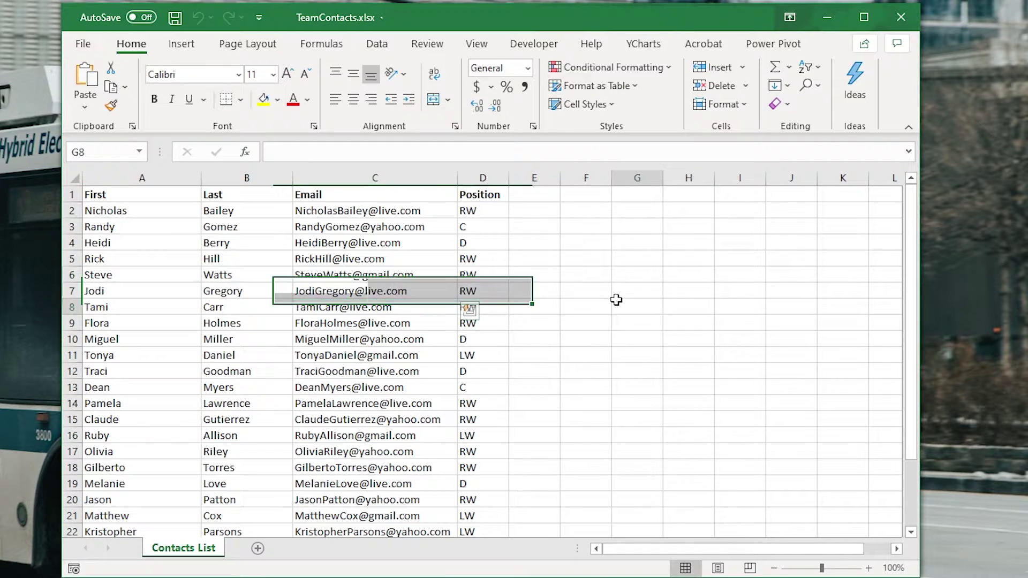
drag(478, 196, 491, 474)
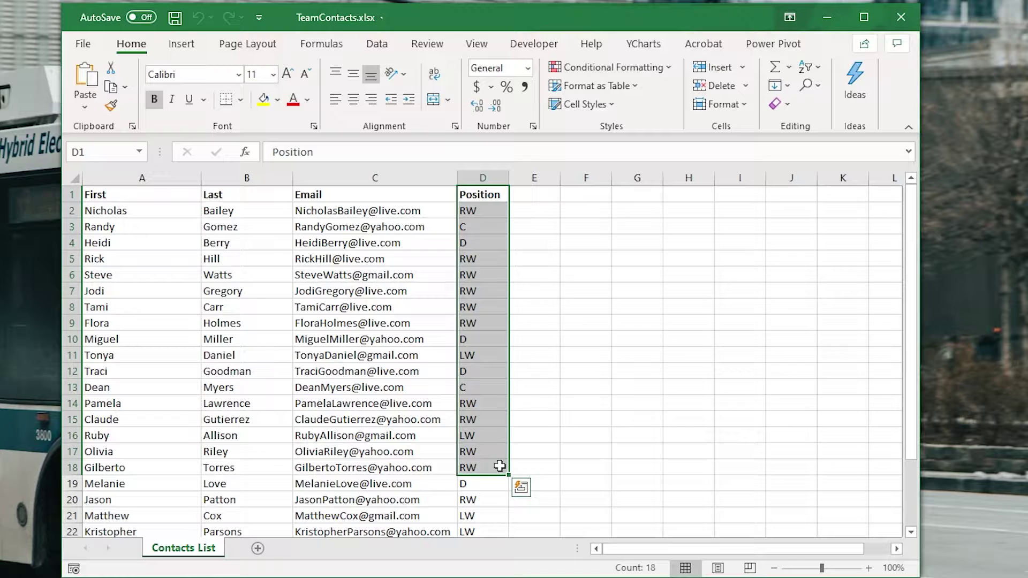
click(557, 382)
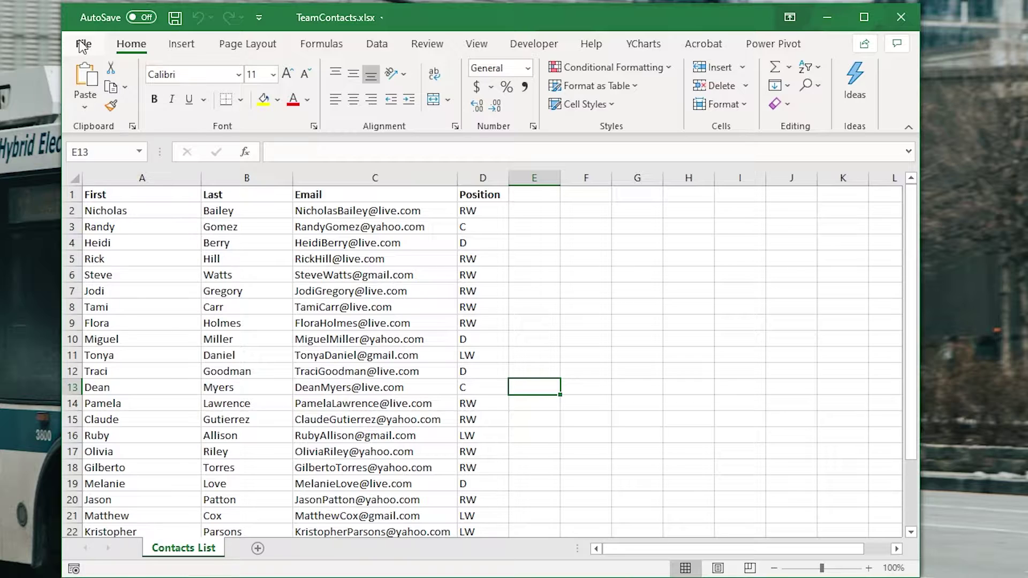
Save the sheet to the Desktop as TeamContacts in CSV UTF-8 (Comma delimited) format
click(83, 45)
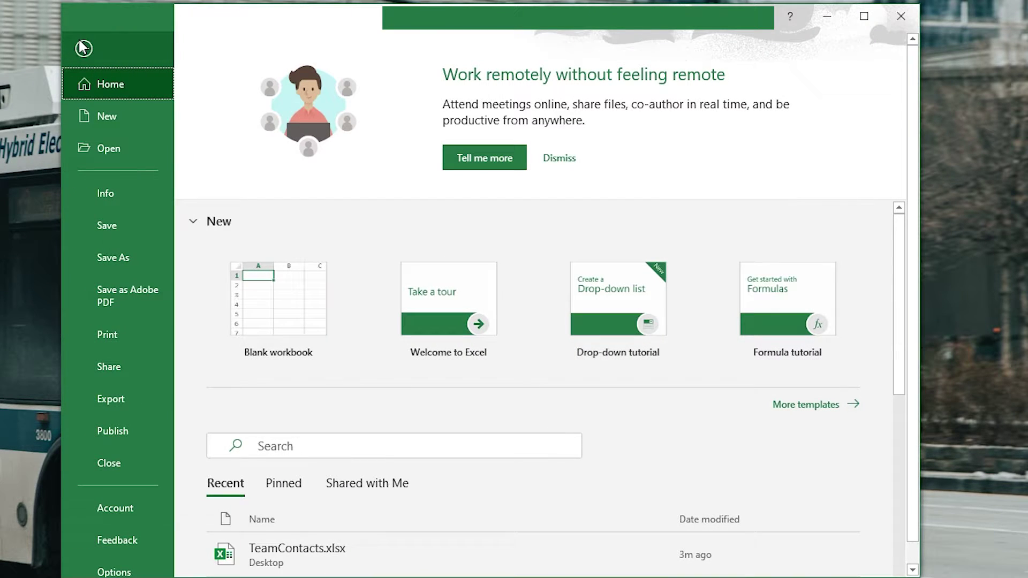
click(121, 257)
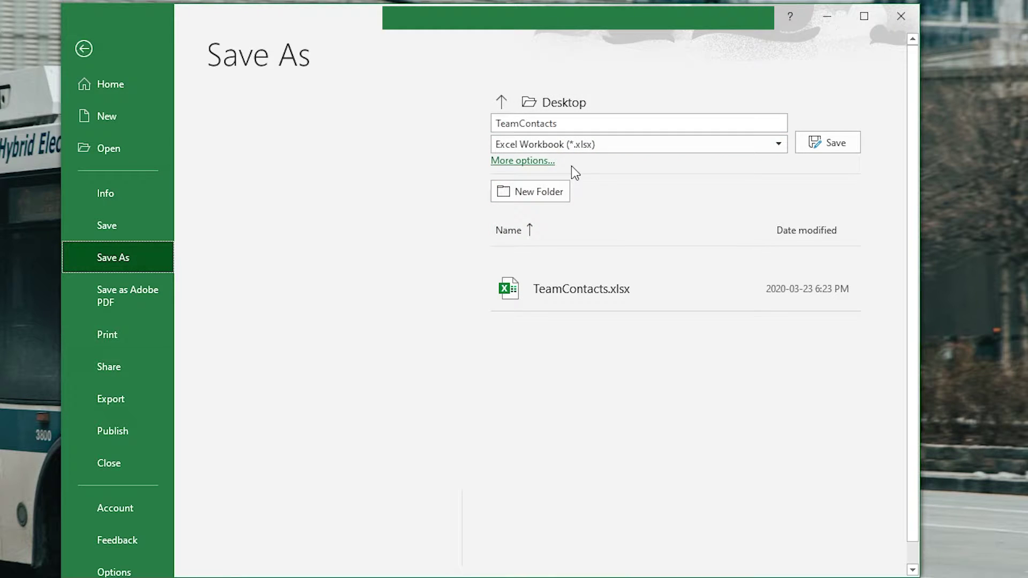
click(590, 144)
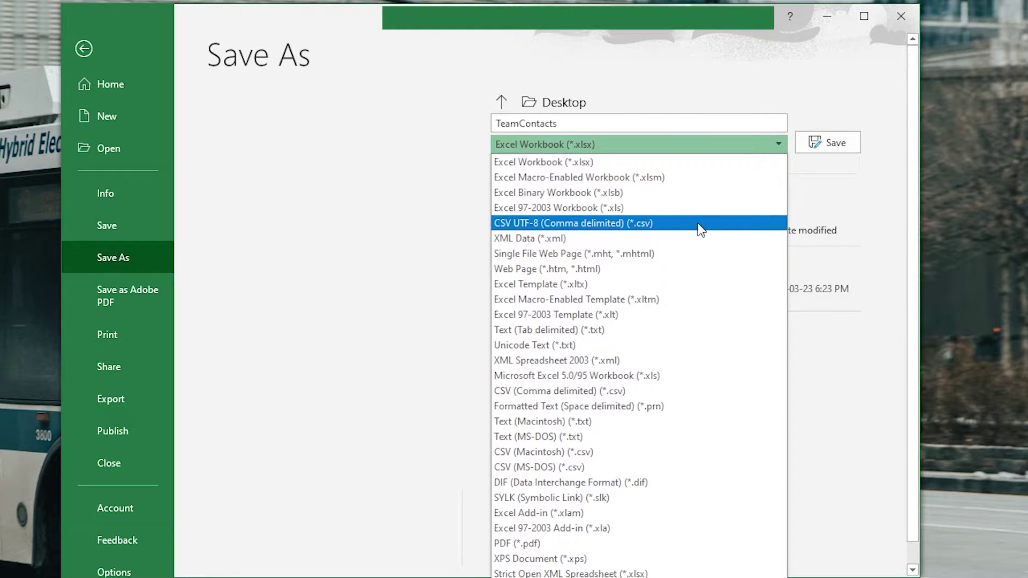
click(497, 224)
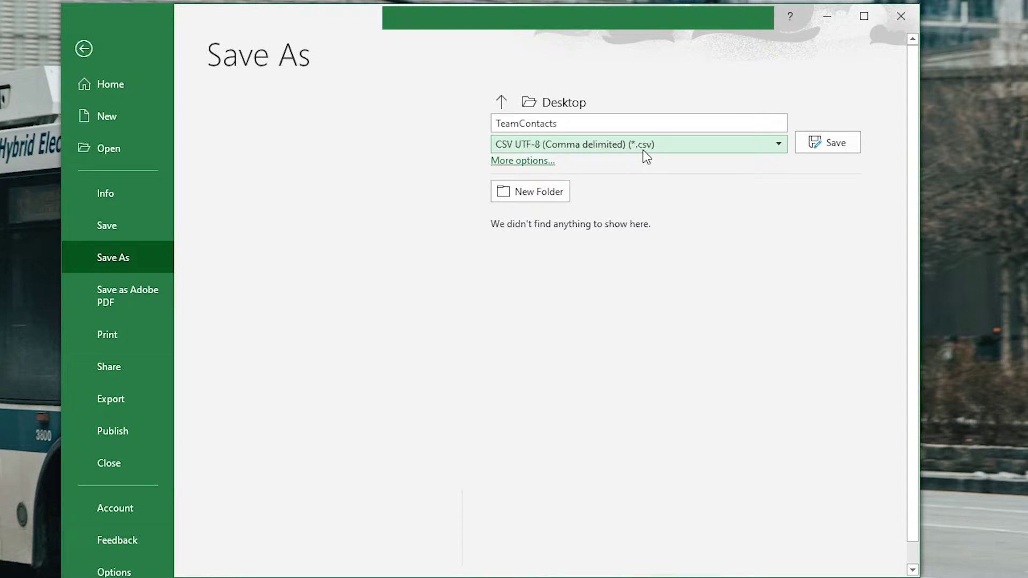
click(822, 145)
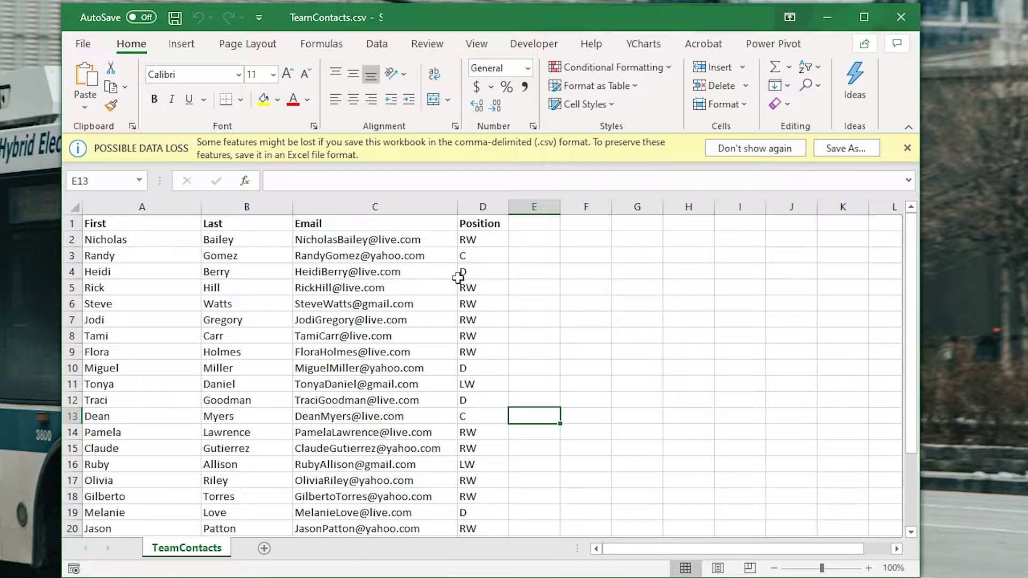
Check the CSV's First, Last, Email and Position headers and a sample email address
drag(138, 224, 484, 219)
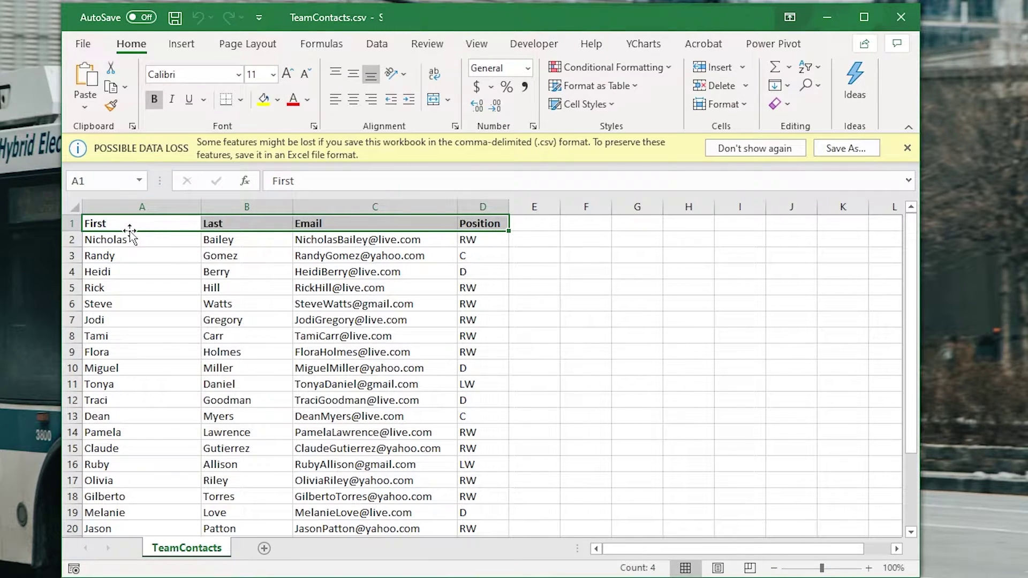
click(144, 254)
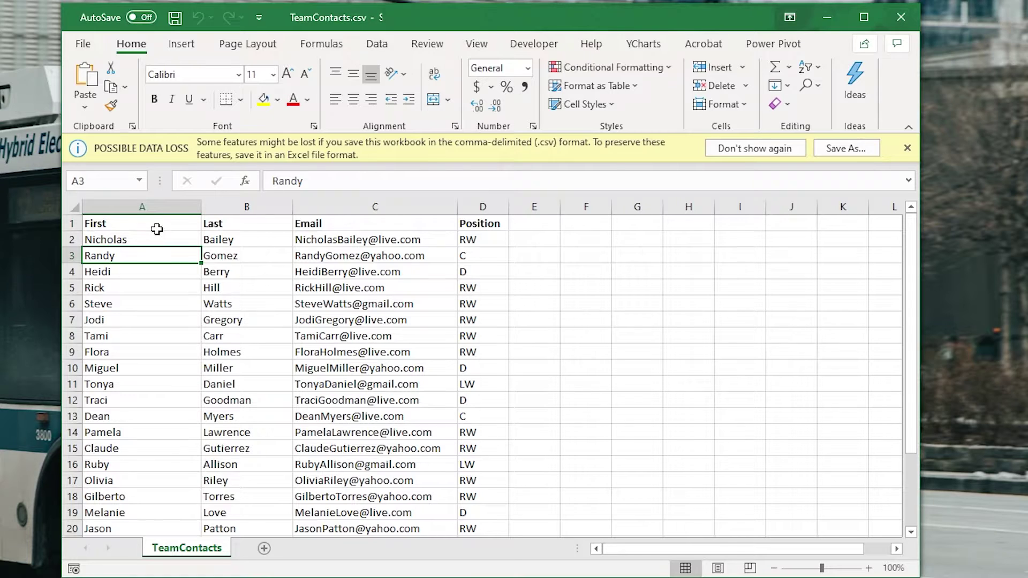
click(123, 224)
click(236, 224)
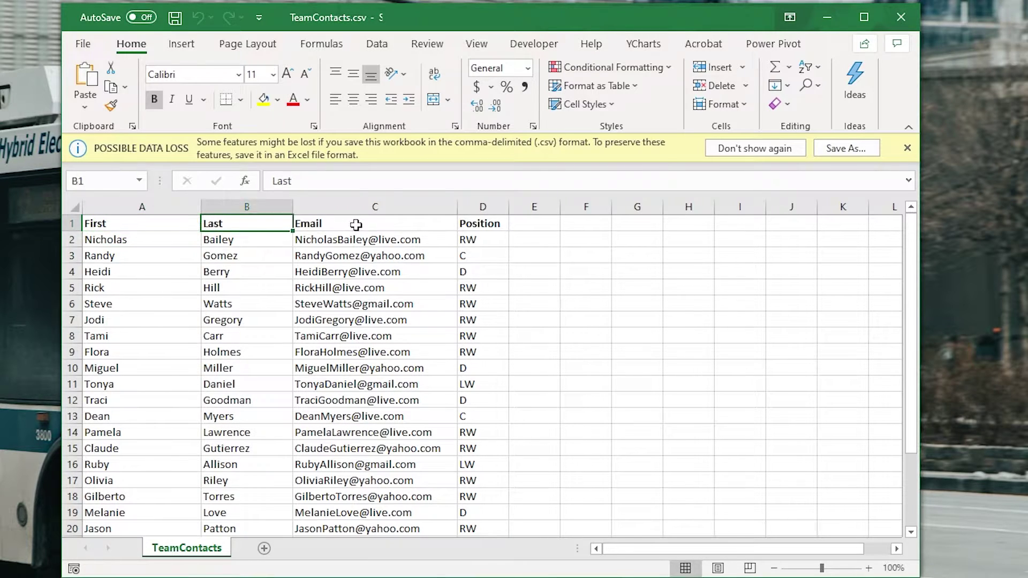
click(343, 224)
click(485, 227)
click(395, 292)
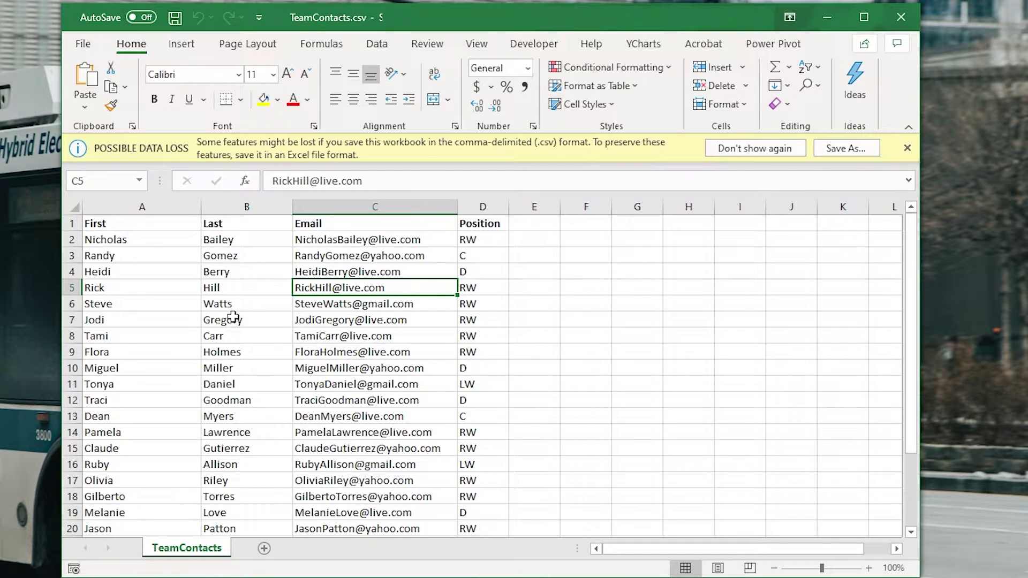
Highlight the contact rows and header row to confirm the columns came through intact
drag(134, 271, 471, 337)
click(482, 335)
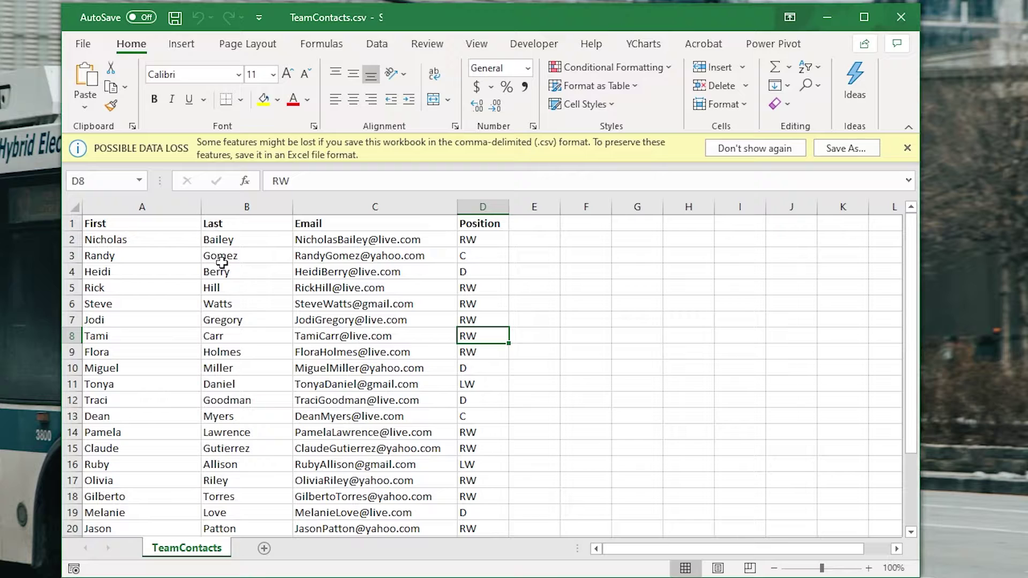
drag(110, 236, 395, 225)
click(395, 225)
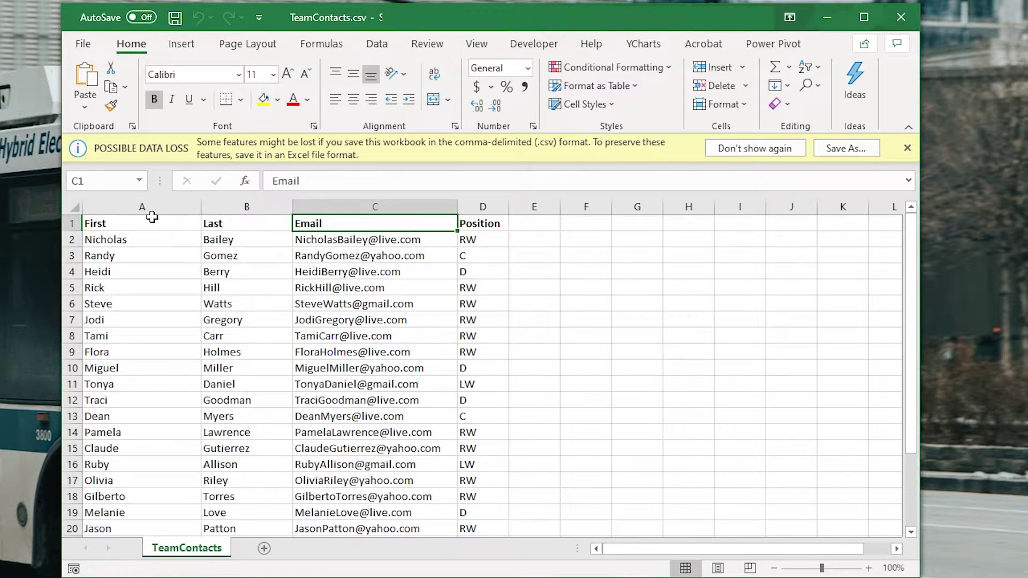
drag(92, 225, 482, 223)
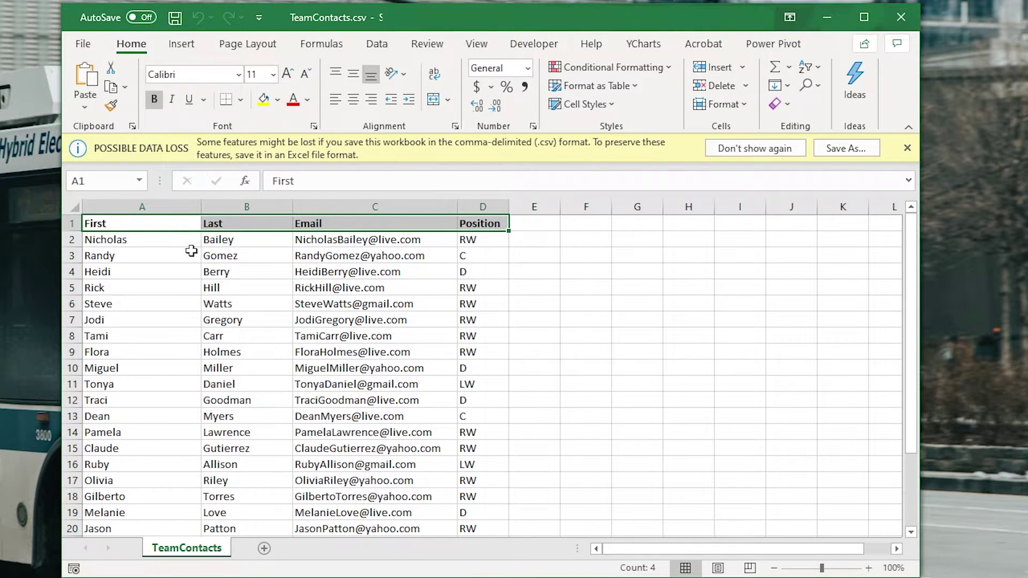
click(351, 305)
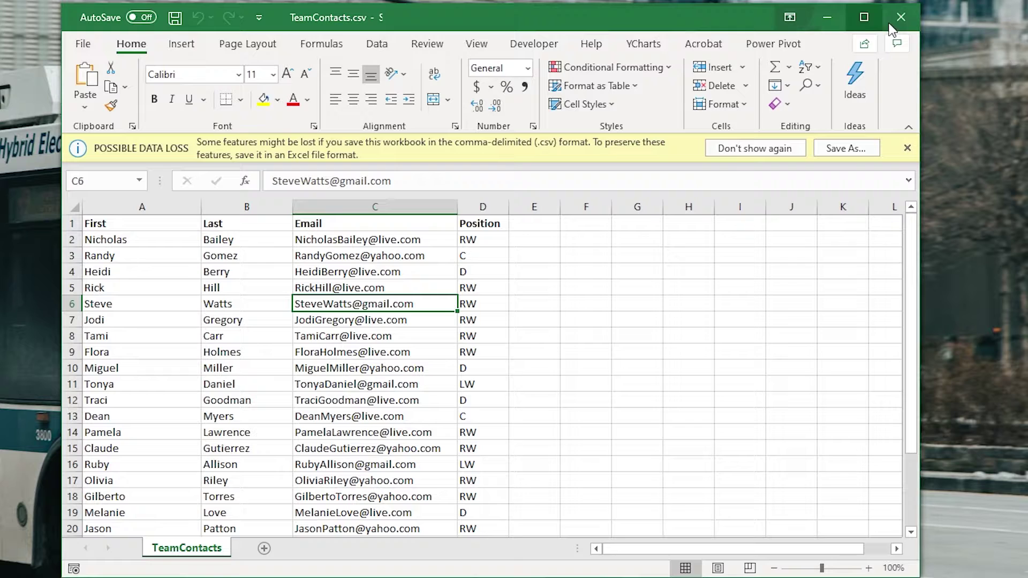
Close Excel and launch Outlook's Import and Export wizard from File > Open & Export
click(902, 17)
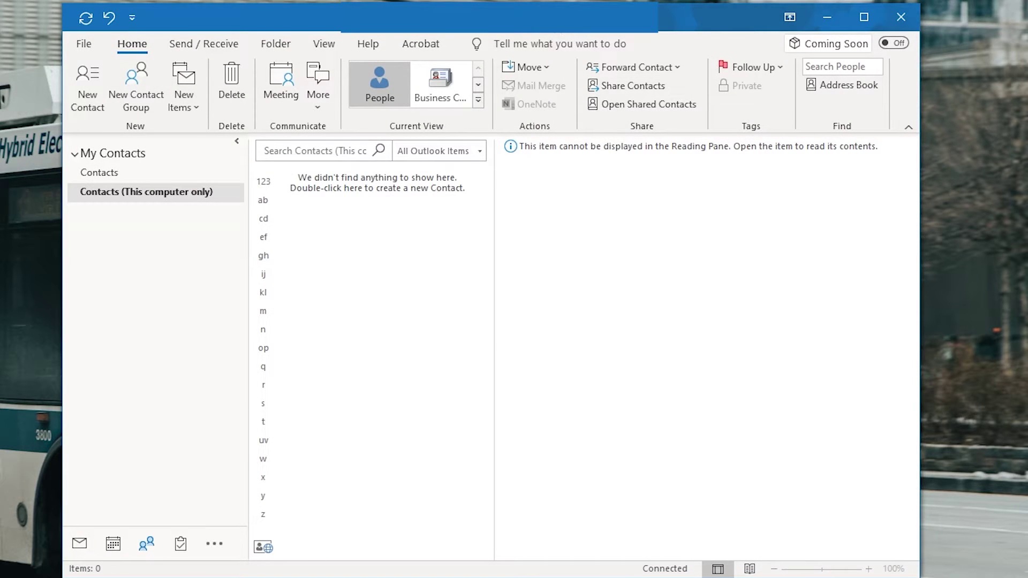
click(86, 45)
click(99, 112)
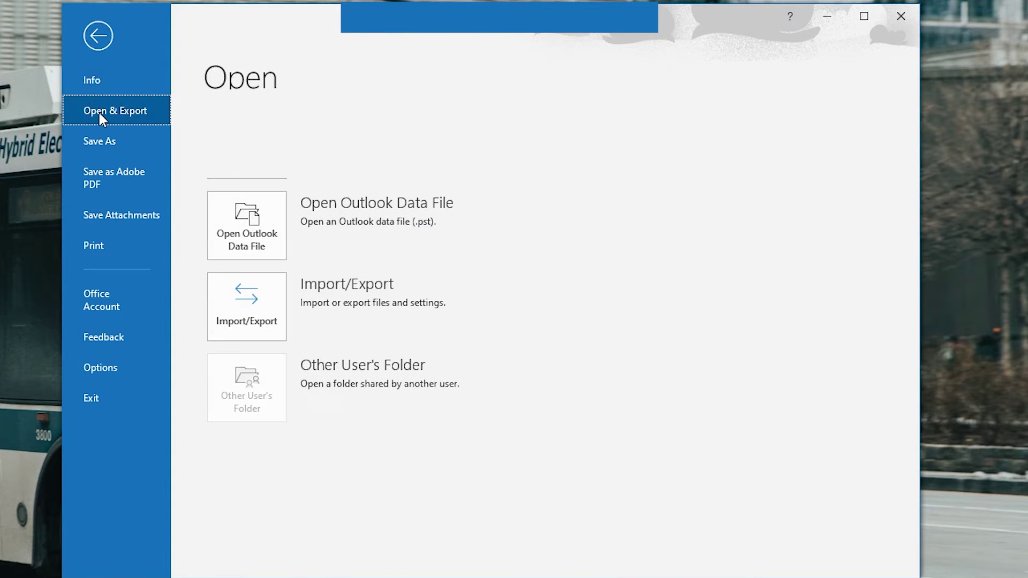
click(259, 313)
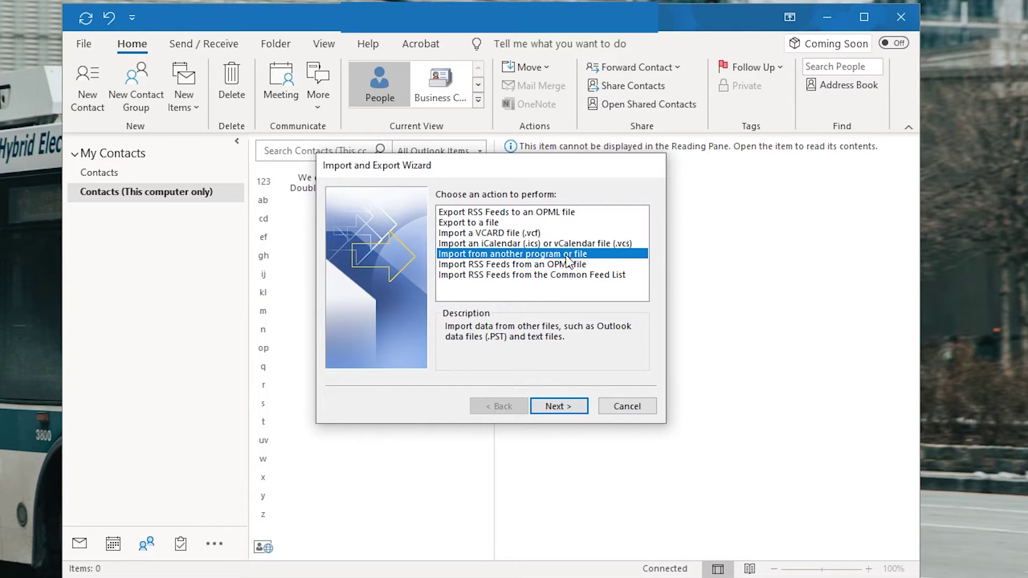
Choose to import from another program or file, with Comma Separated Values as the type
click(570, 410)
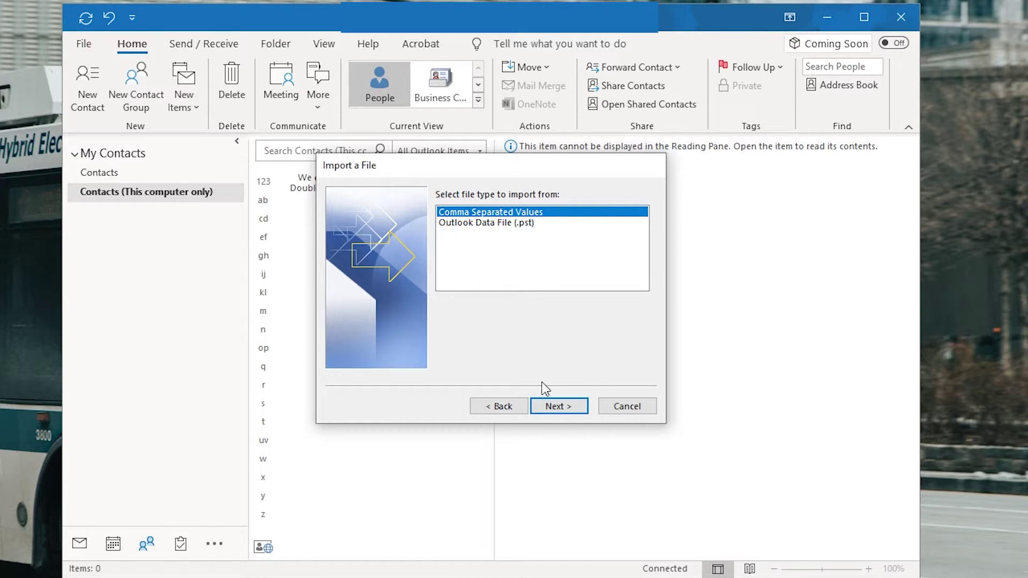
click(560, 404)
click(625, 212)
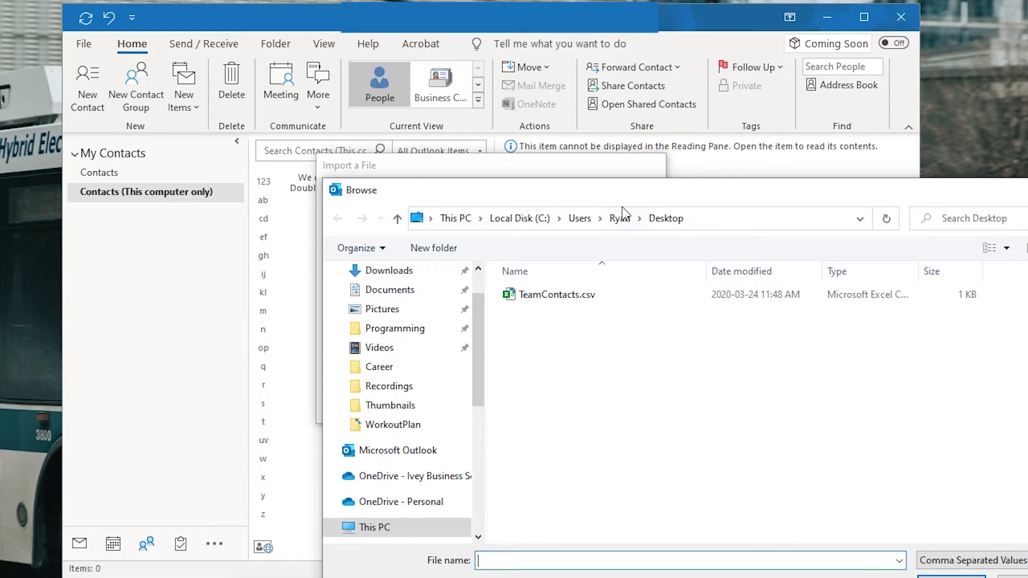
Pick TeamContacts.csv from the Desktop as the import file, allowing duplicates, and continue
click(556, 274)
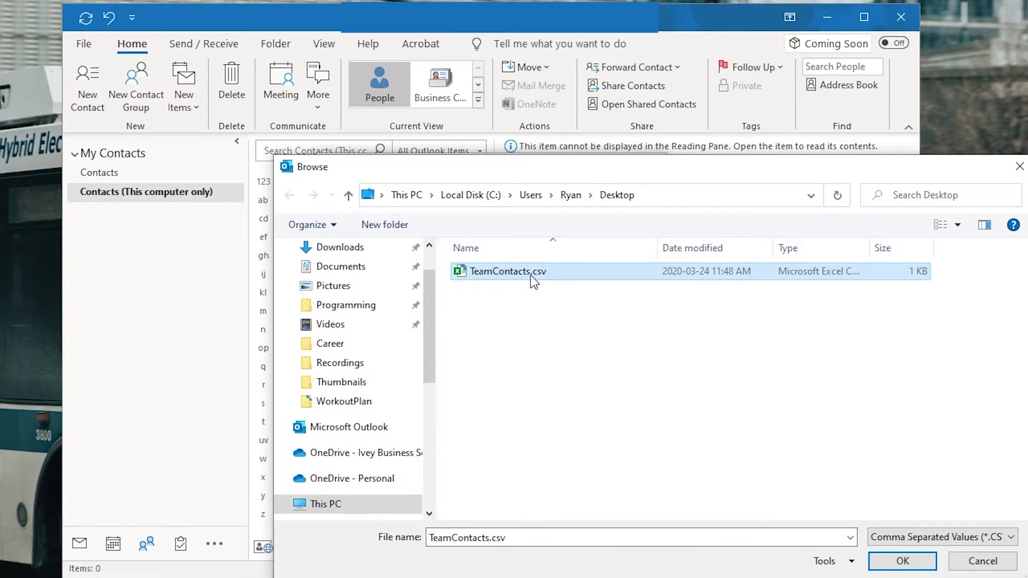
click(901, 561)
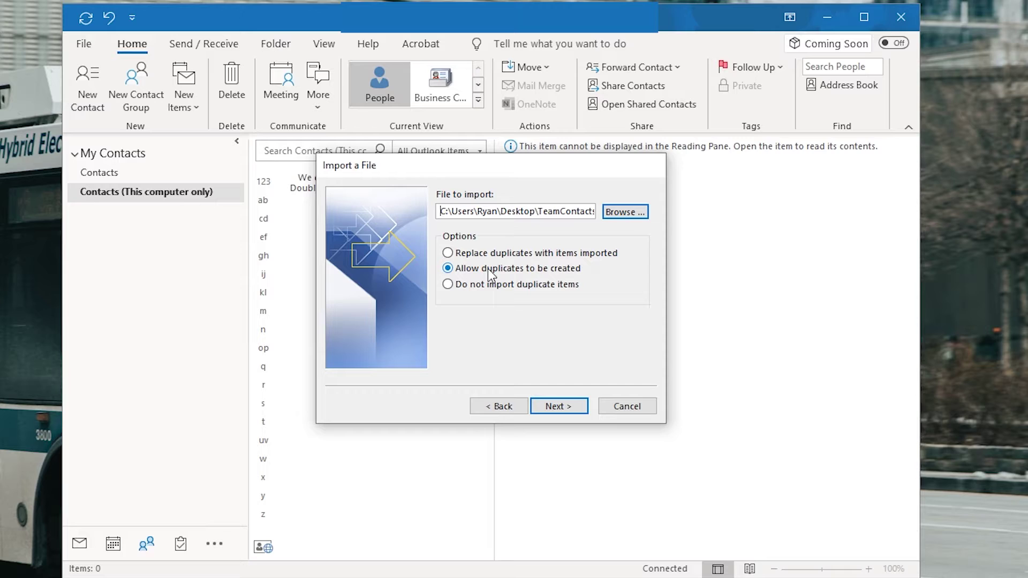
click(569, 414)
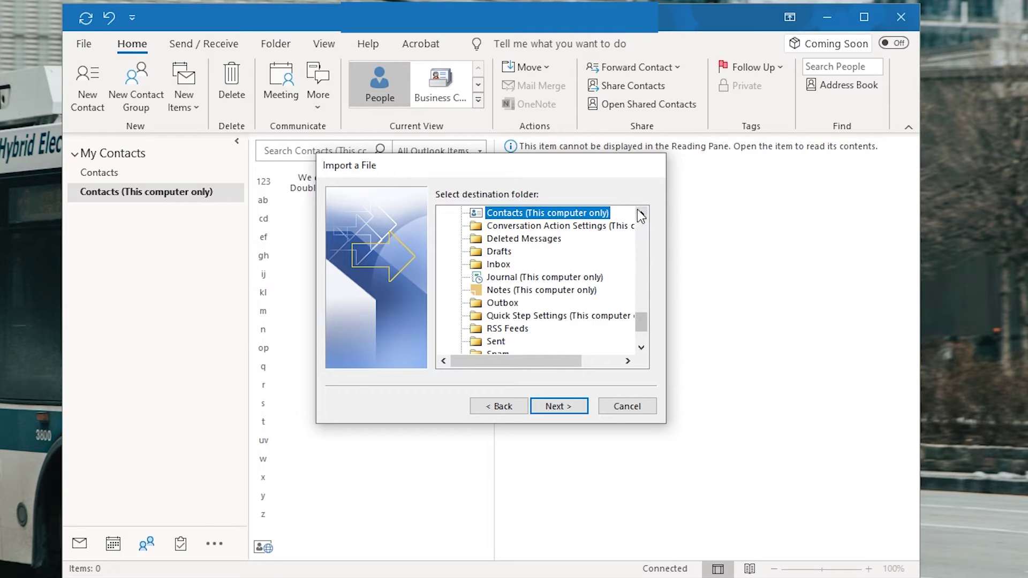
Target the Contacts (This computer only) folder and keep the TeamContacts.csv import action enabled
scroll(641, 214, up, 7)
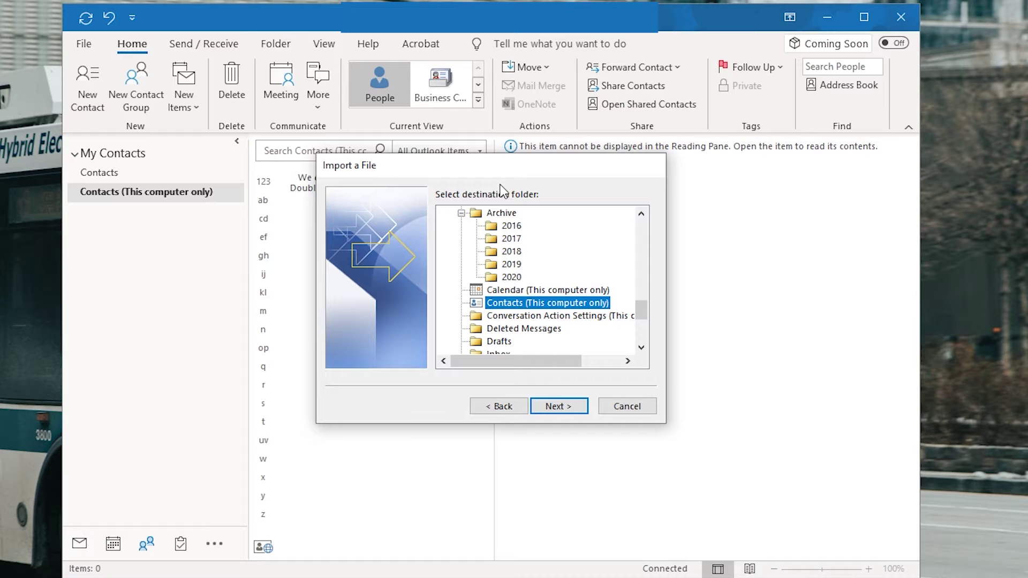
click(564, 409)
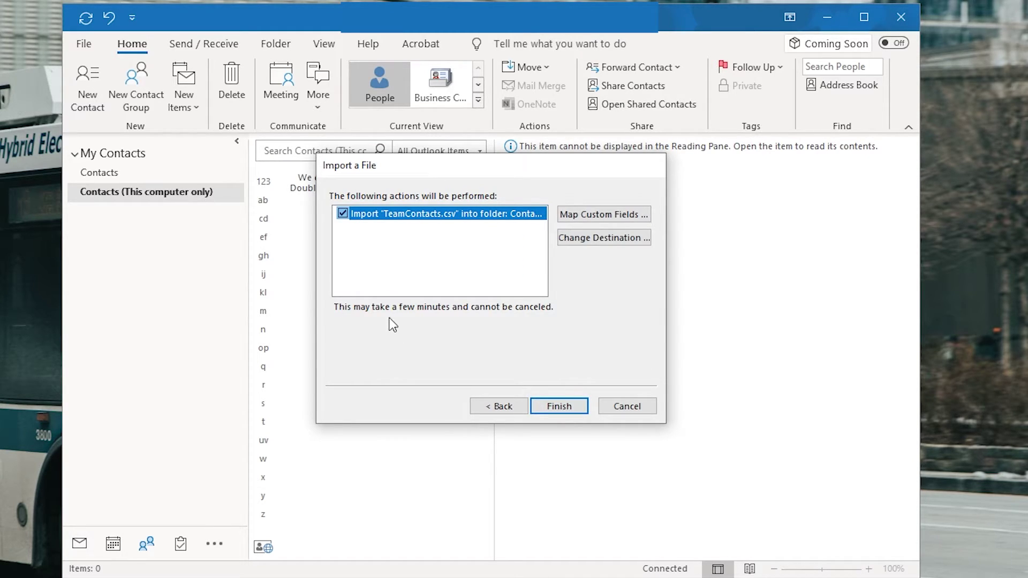
click(343, 214)
click(343, 214)
Open Map Custom Fields, inspect the CSV's First, Last and Email values, and expand Name
click(592, 215)
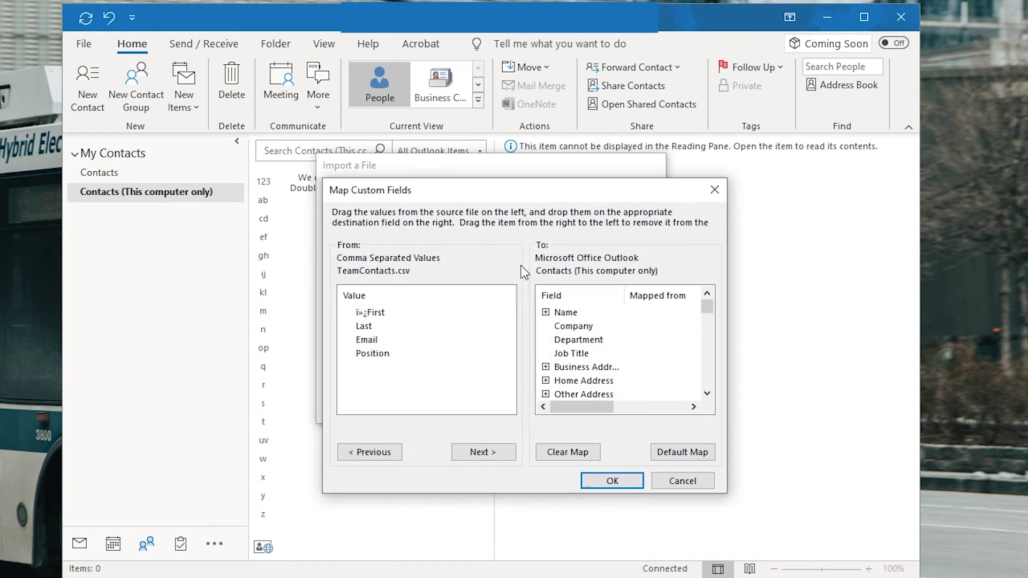
drag(488, 187, 491, 211)
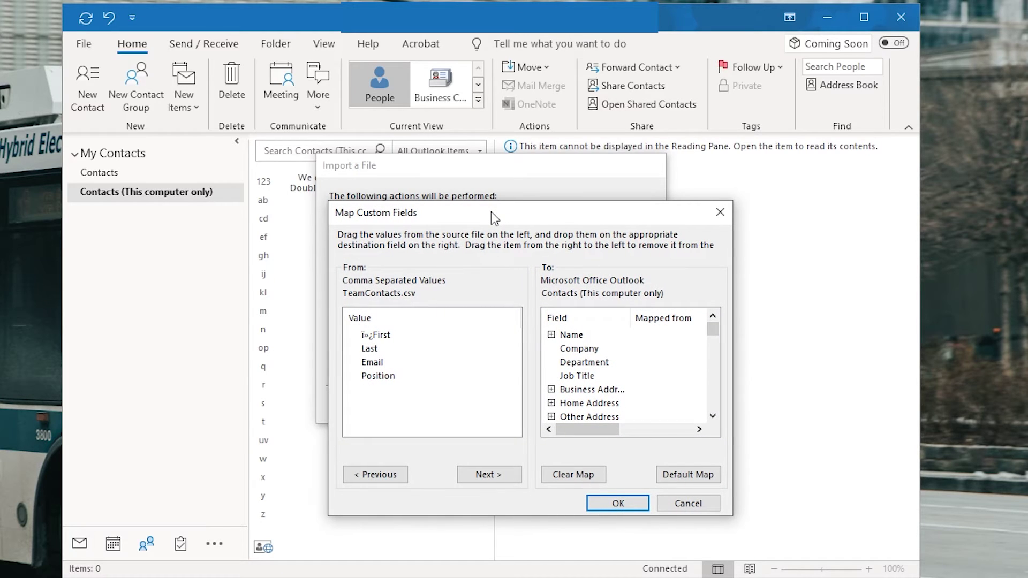
click(384, 336)
click(373, 349)
drag(375, 362, 460, 363)
click(377, 336)
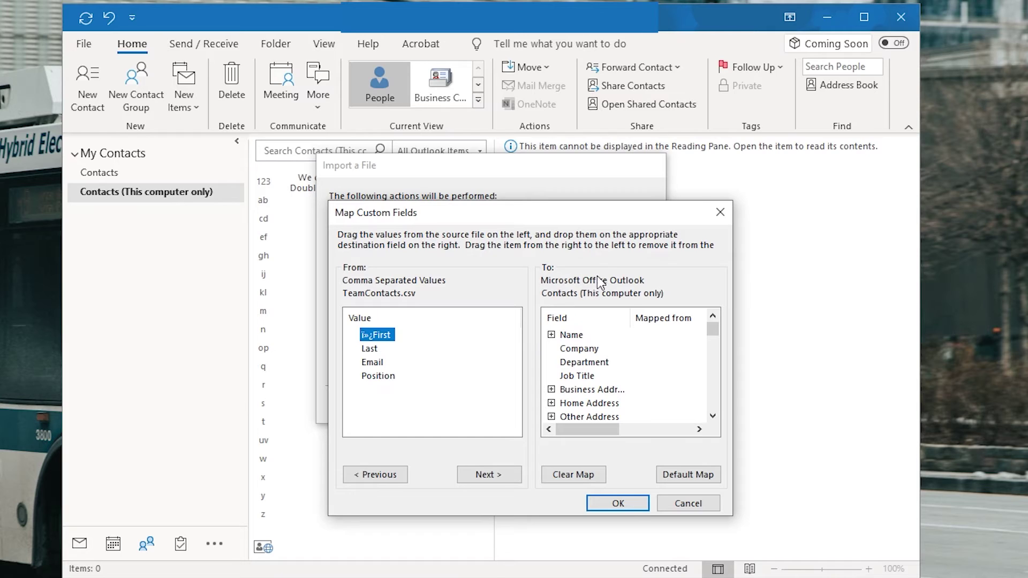
mouse_move(714, 331)
mouse_down()
mouse_move(711, 418)
mouse_move(712, 324)
mouse_up()
click(551, 334)
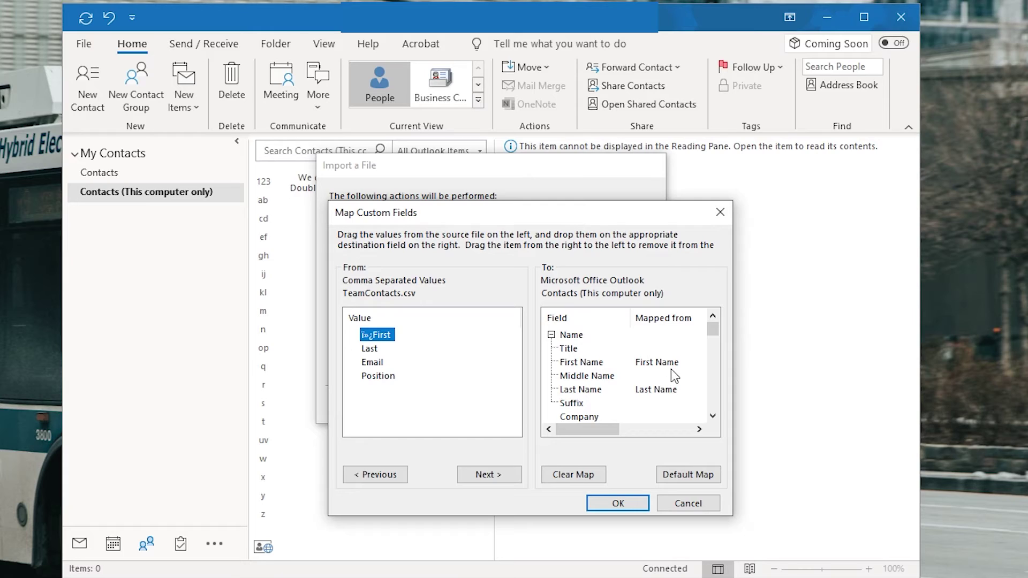
Map First to First Name, Last to Last Name, and Email to E-mail Address
click(600, 429)
drag(378, 335, 664, 373)
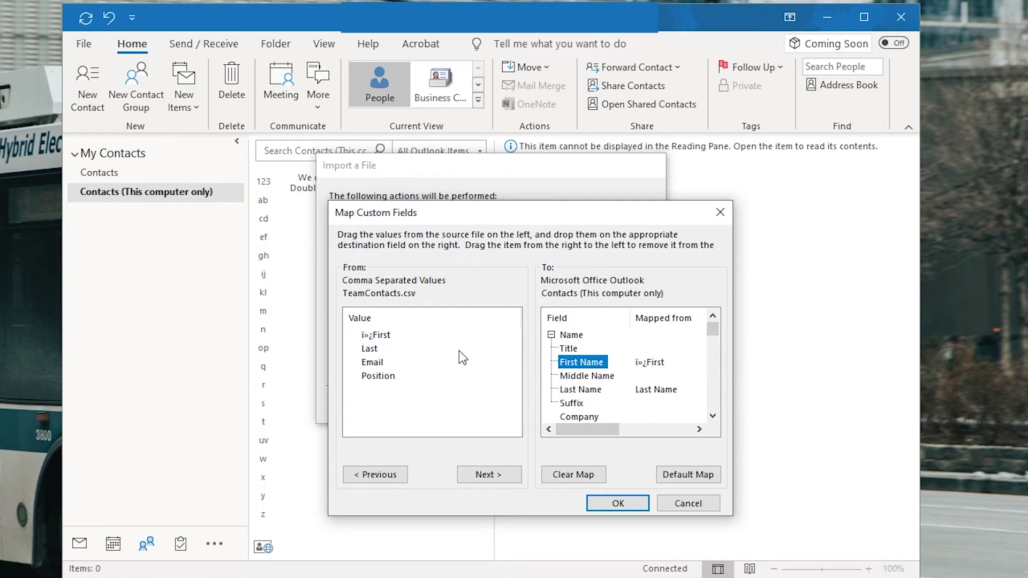
drag(371, 348, 604, 391)
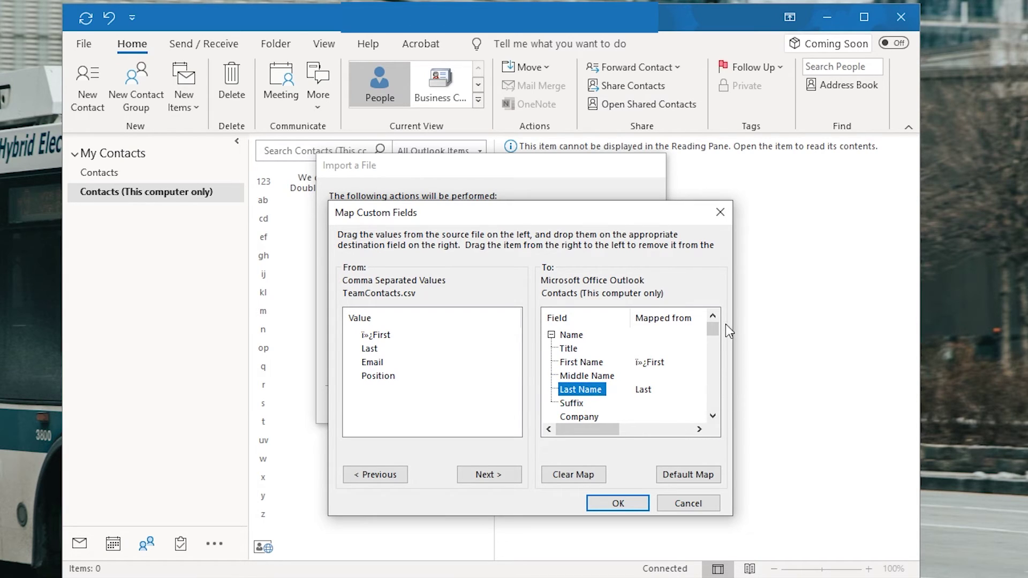
click(715, 337)
drag(715, 337, 711, 384)
click(552, 335)
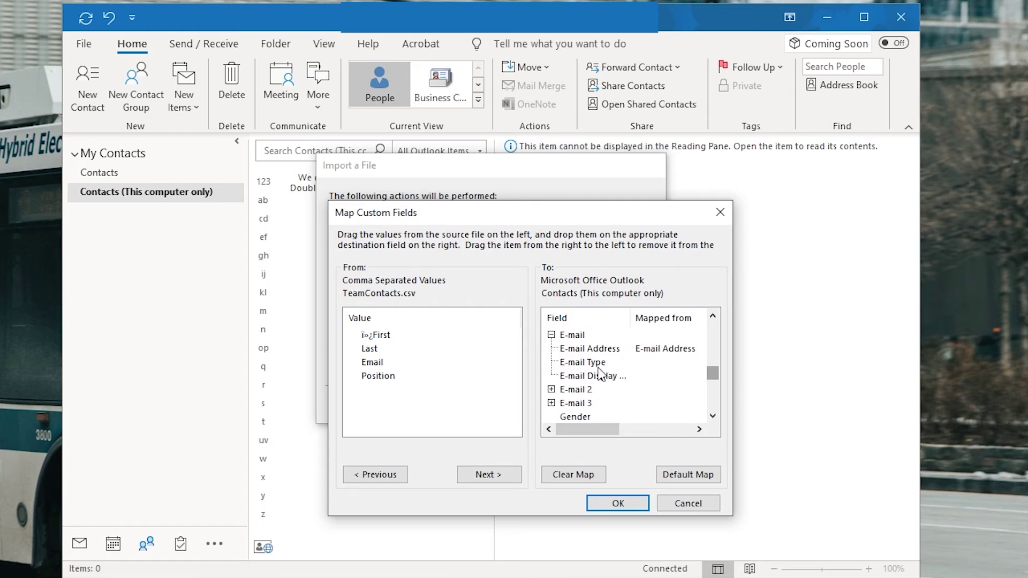
drag(373, 362, 652, 352)
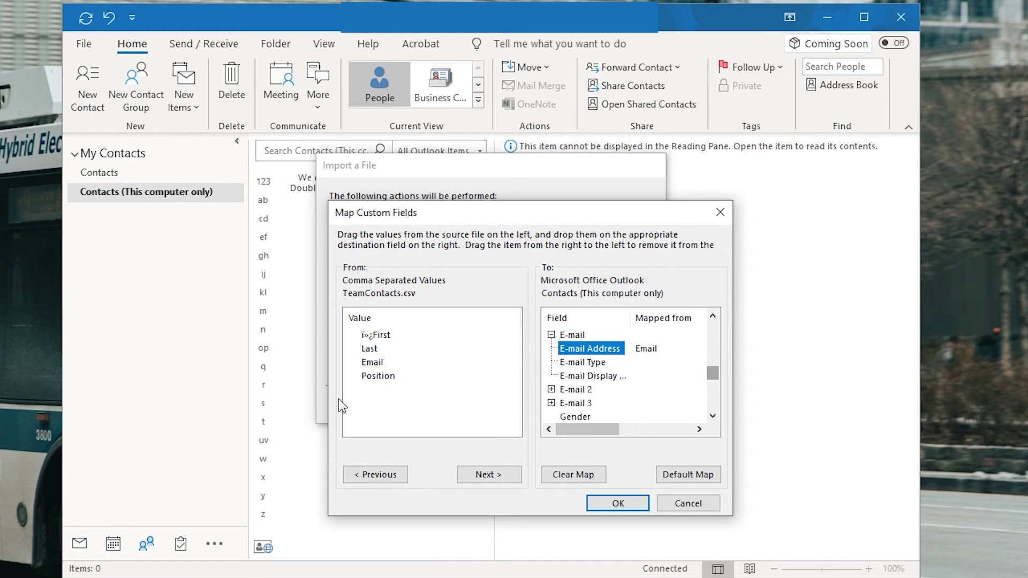
drag(715, 372, 725, 323)
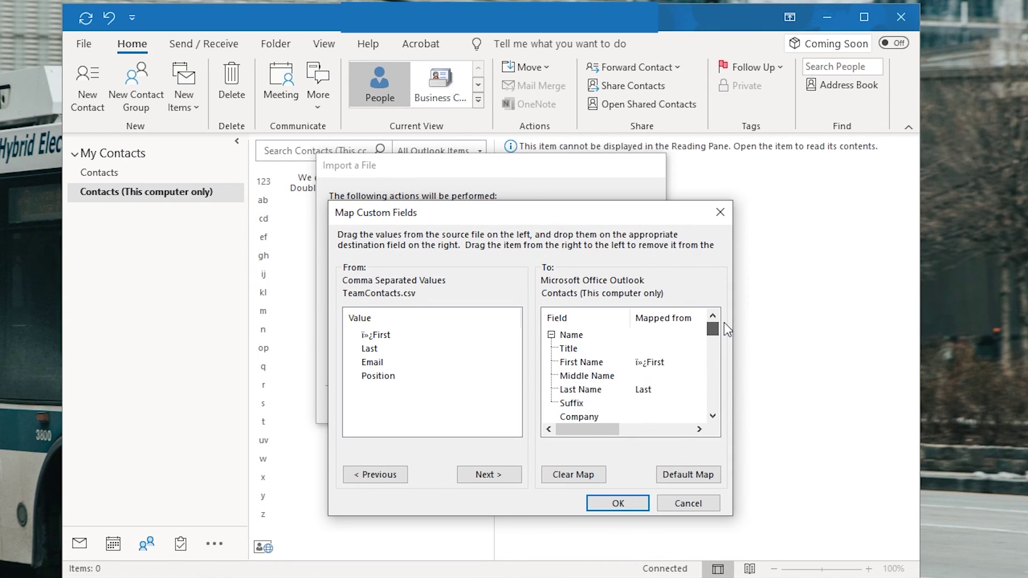
Accept the mappings, run the import, and open the first imported contact to verify it
click(616, 504)
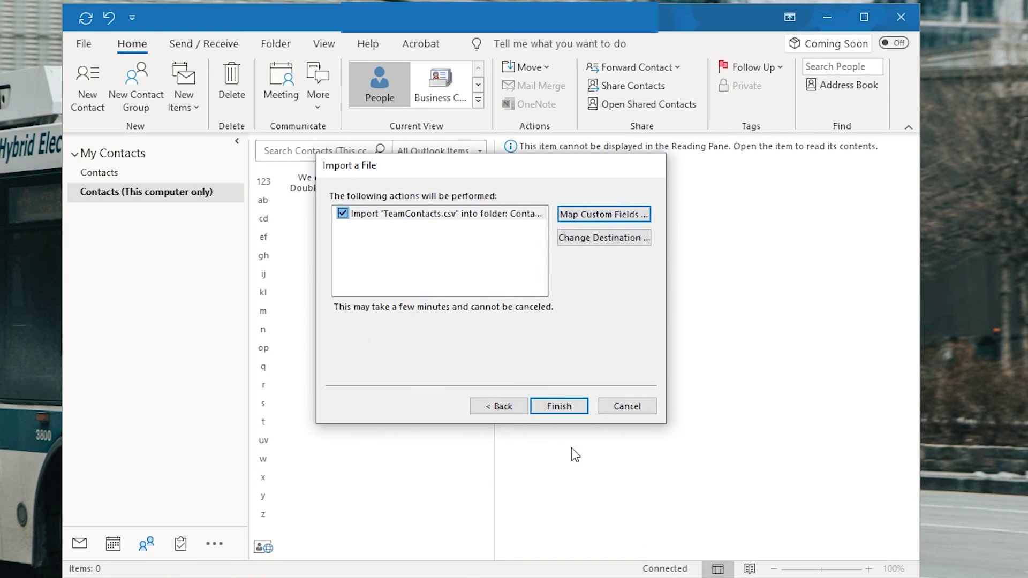
click(559, 406)
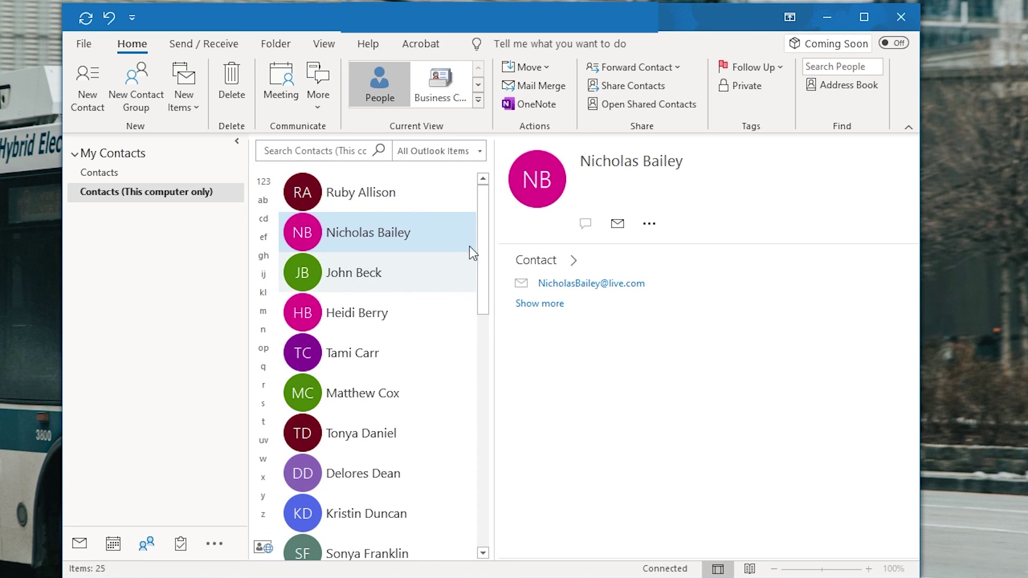
drag(480, 230, 470, 208)
click(356, 198)
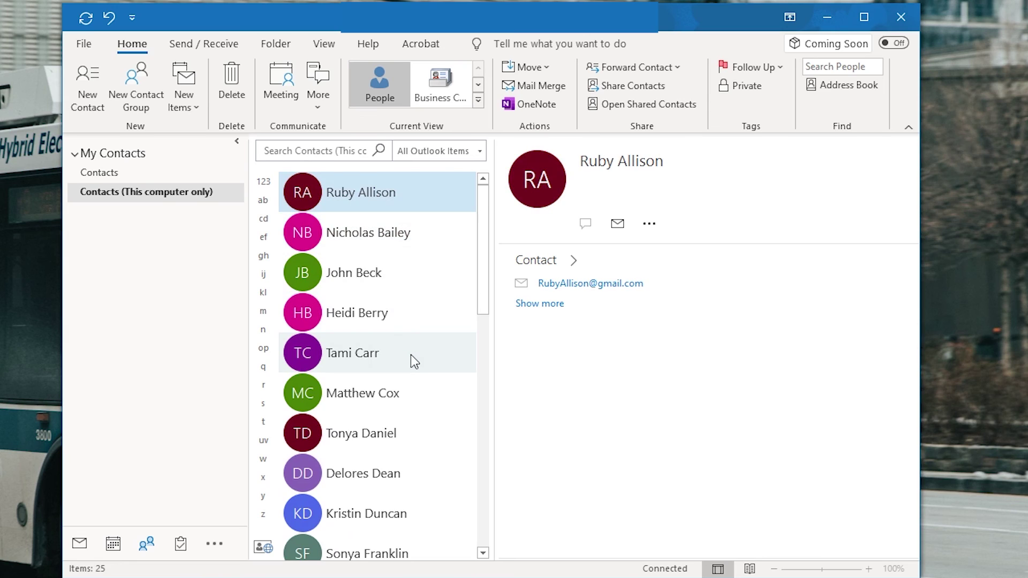